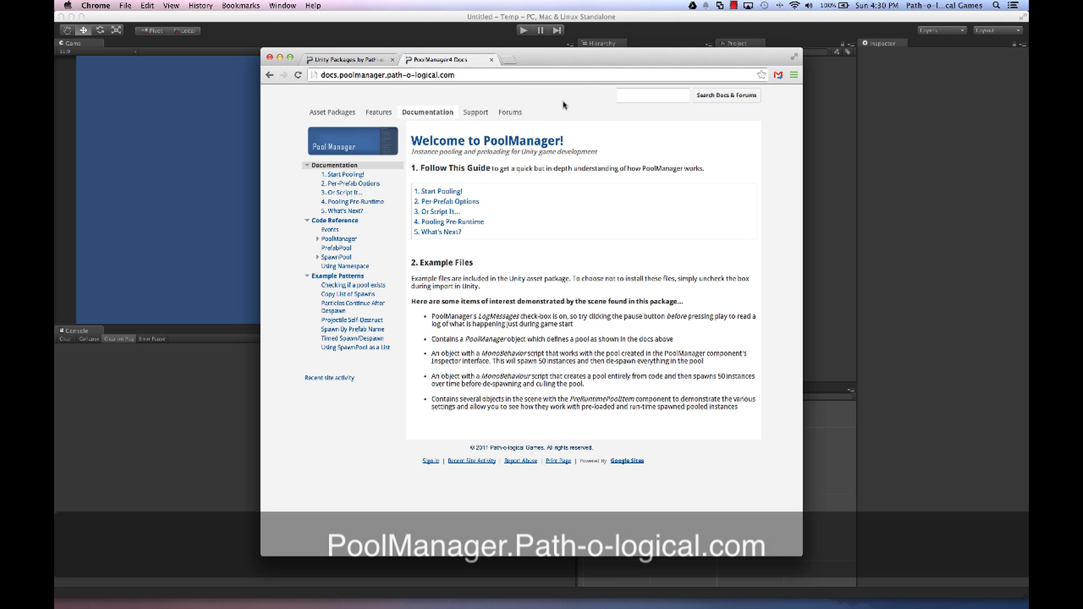
# Go from the PoolManager documentation search box to the PoolManager support forums page.
pyautogui.click(660, 96)
pyautogui.click(511, 113)
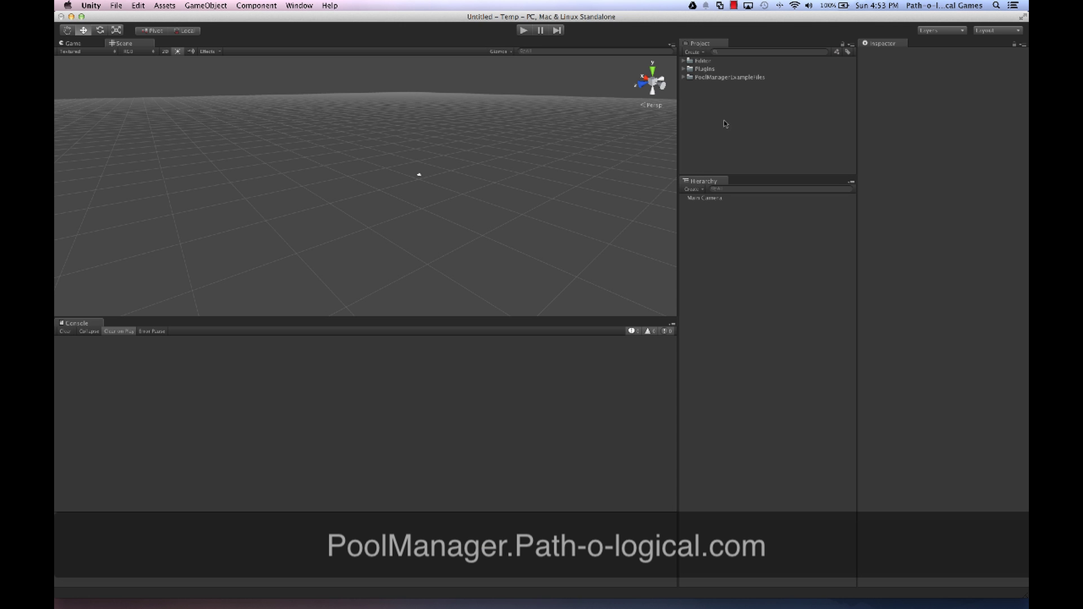
# Create a Sphere from the GameObject menu and drag it into the Project panel as a Sphere prefab.
pyautogui.click(741, 79)
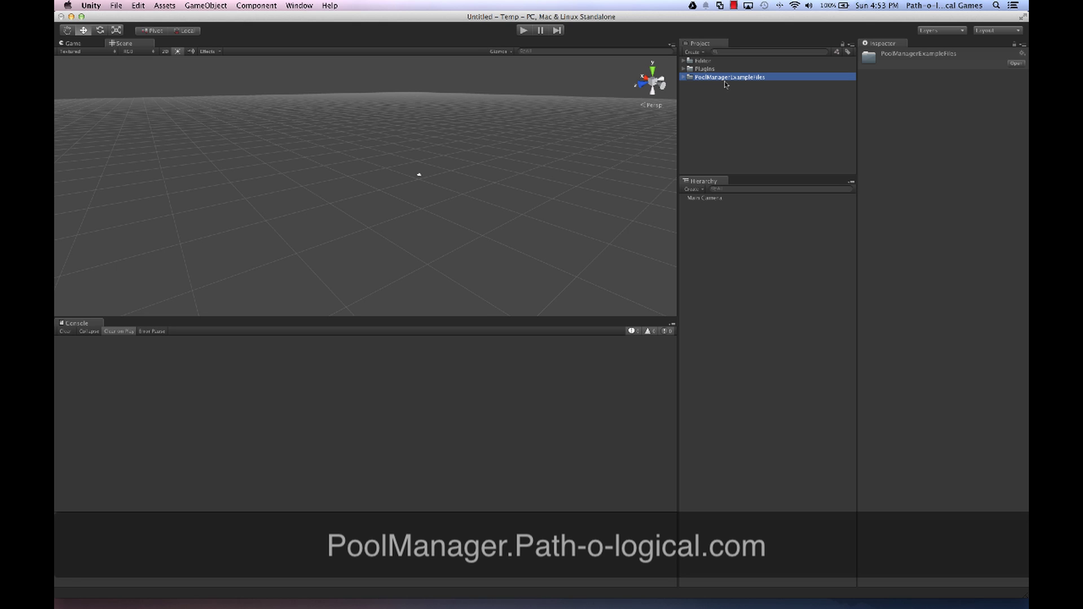
pyautogui.click(743, 228)
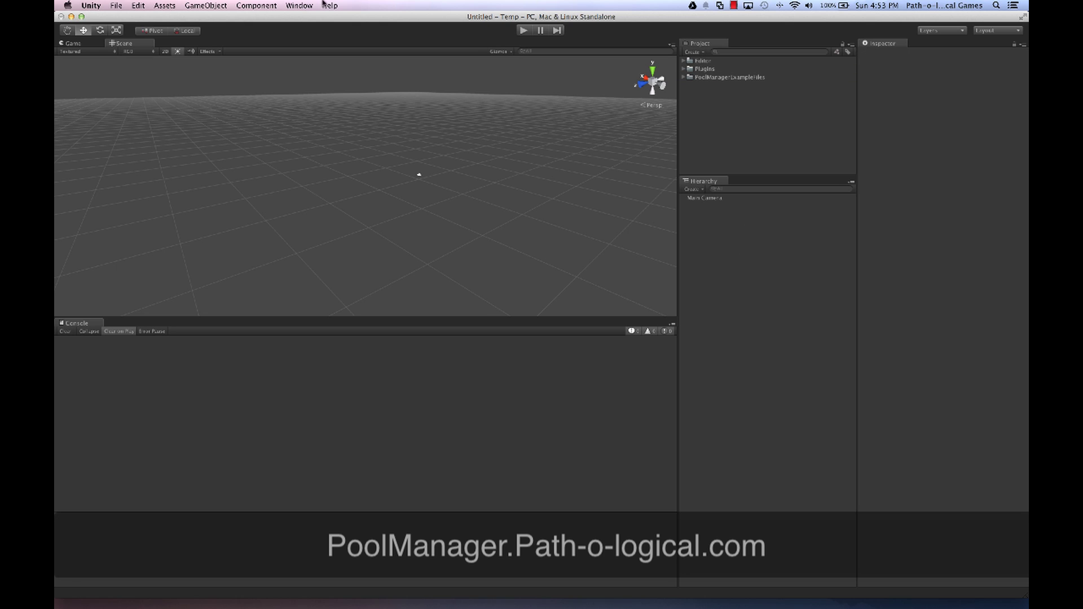
pyautogui.click(200, 7)
pyautogui.moveTo(275, 28)
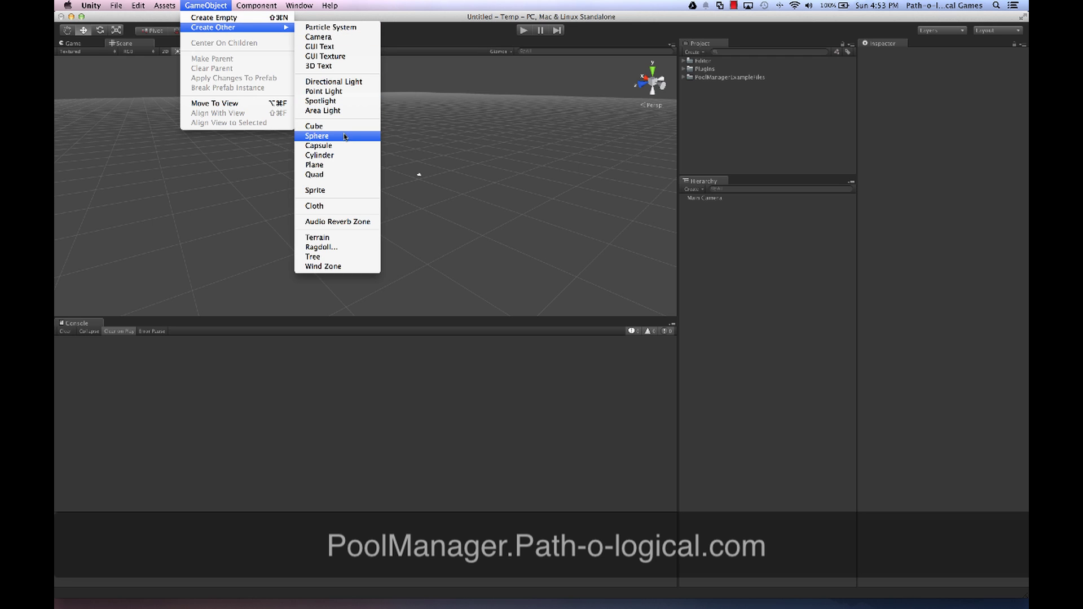
pyautogui.click(725, 230)
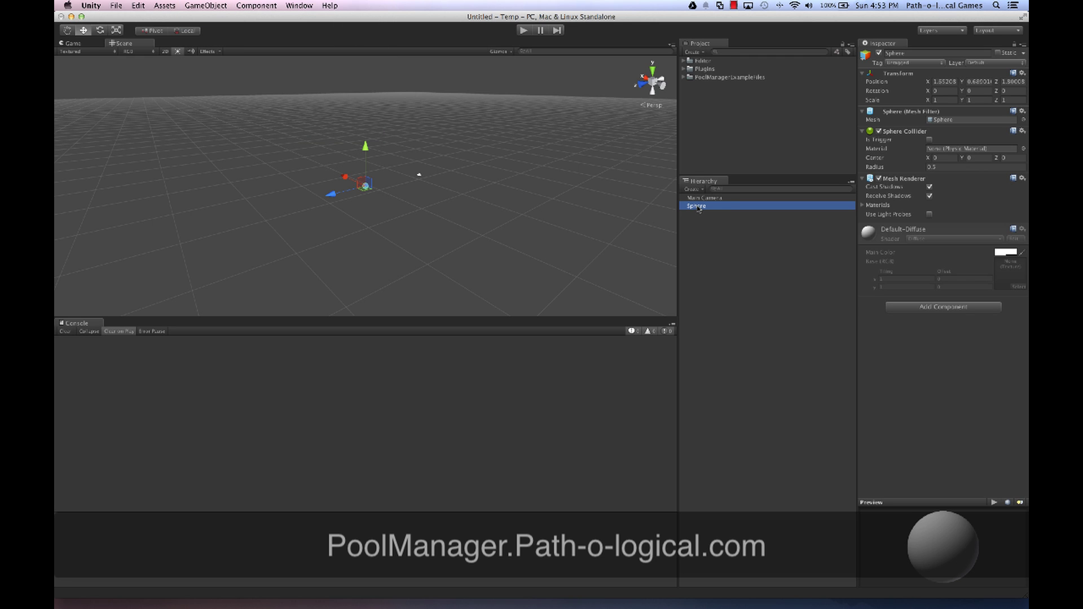
pyautogui.moveTo(698, 208); pyautogui.dragTo(709, 94)
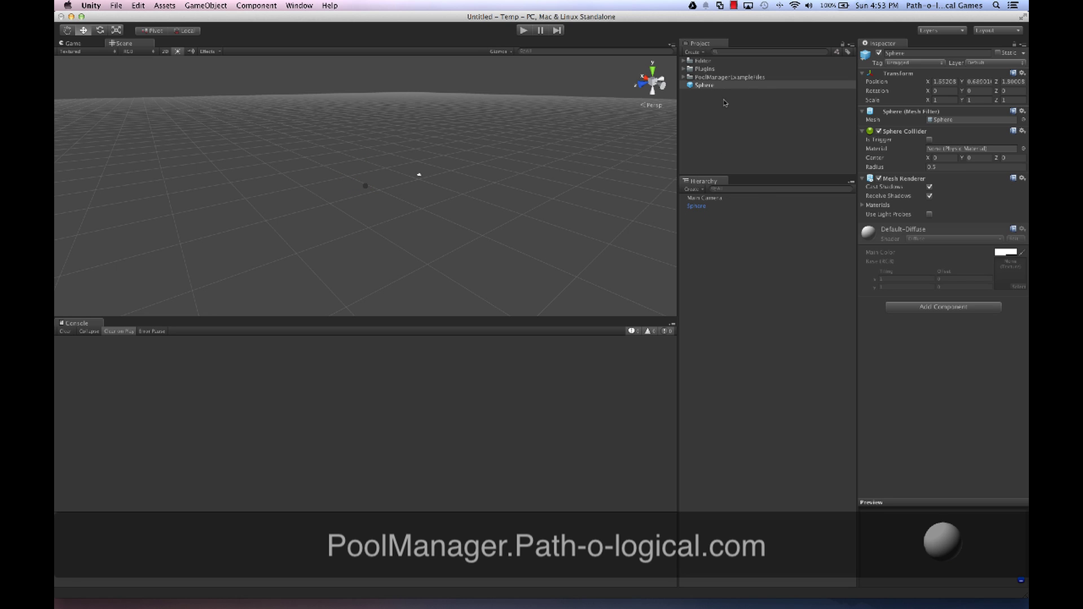
# Delete the Sphere from the Hierarchy and create a new empty GameObject with Cmd+Shift+N.
pyautogui.click(706, 207)
pyautogui.press('super+BackSpace')
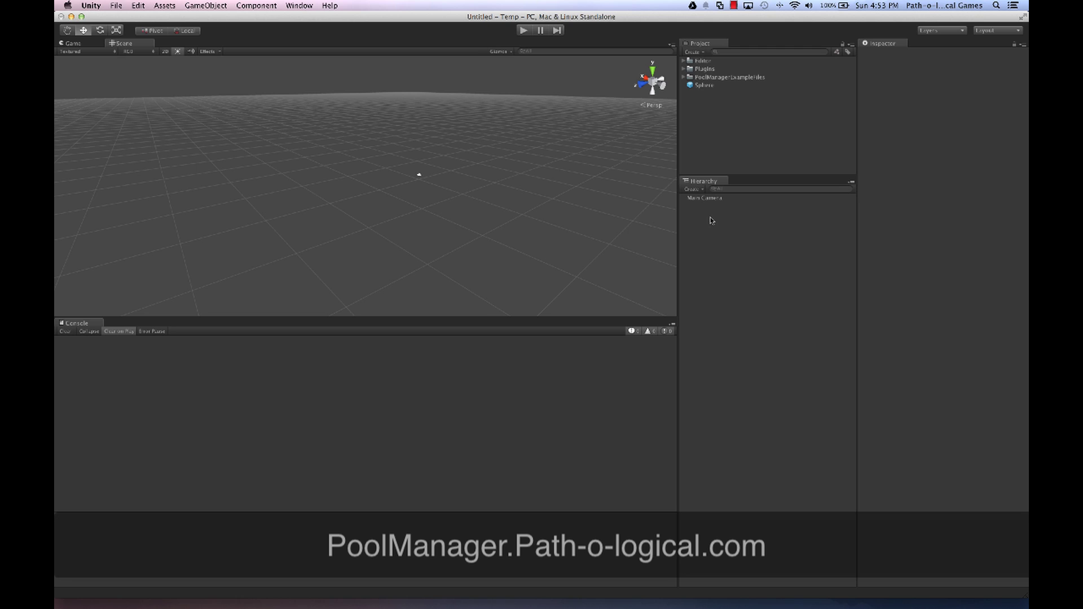
pyautogui.press('super+shift+n')
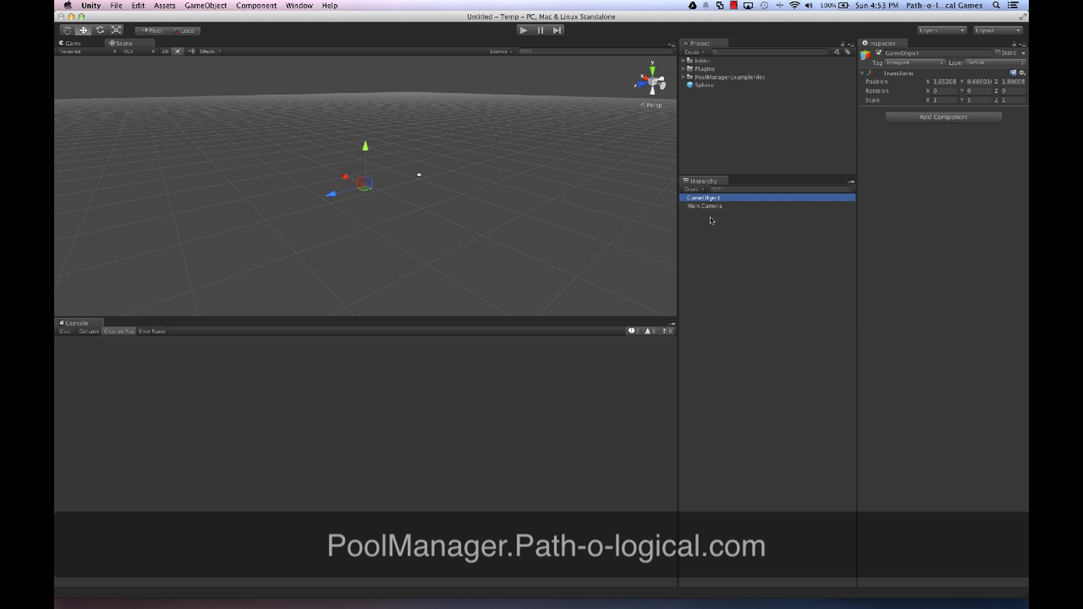
# Rename the new empty GameObject to 'Shapes Pool'.
pyautogui.click(700, 198)
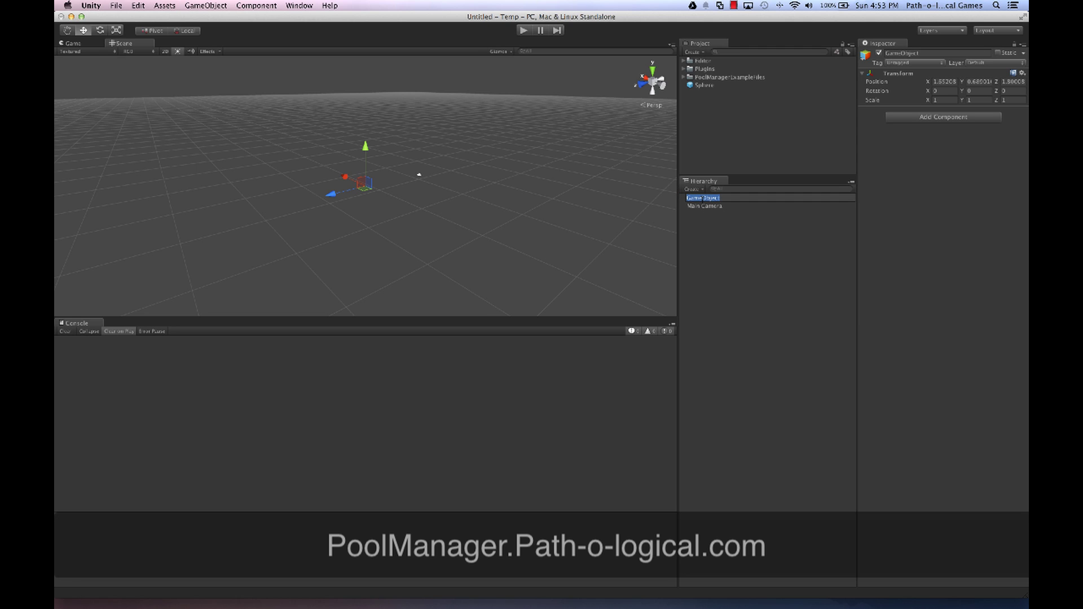
pyautogui.write('Shapes Pool')
pyautogui.press('Return')
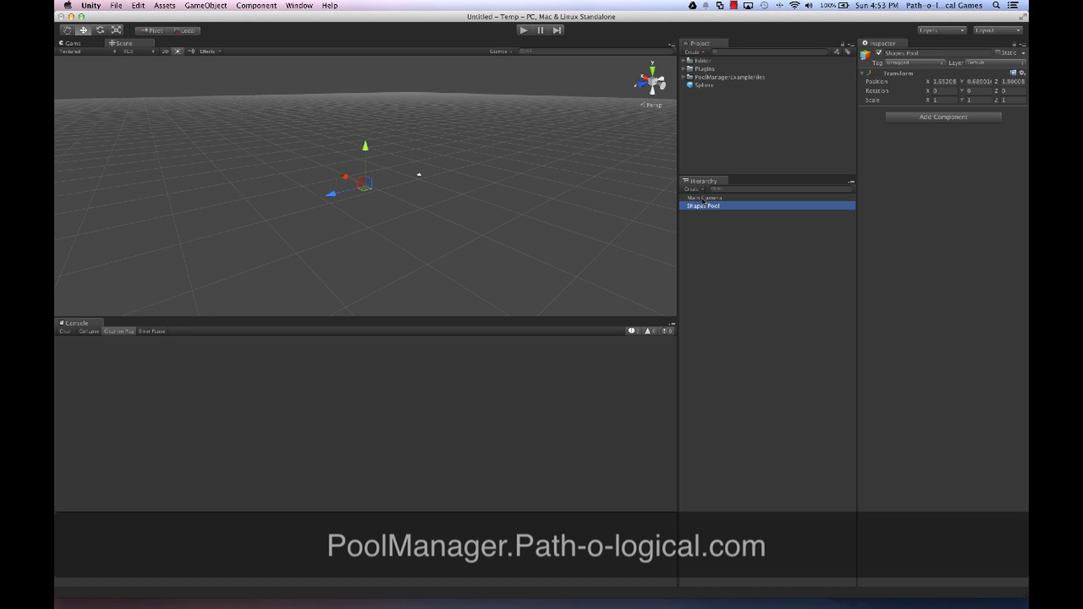
# Add a SpawnPool component and enter 'Shapes' as its pool name.
pyautogui.click(948, 117)
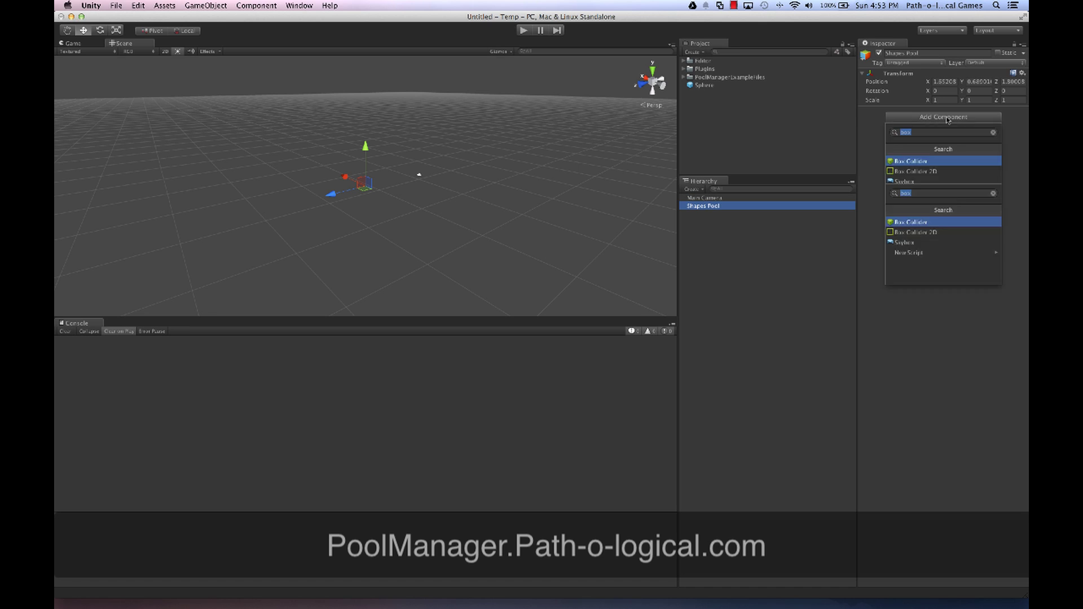
pyautogui.write('Spaw')
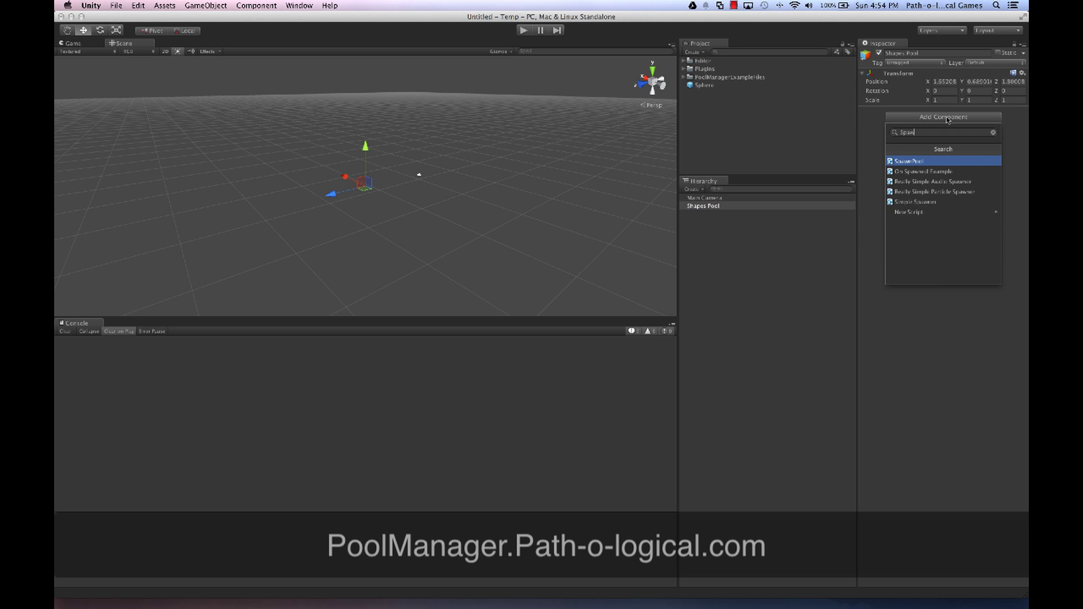
pyautogui.press('Return')
pyautogui.click(954, 120)
pyautogui.write('Shape')
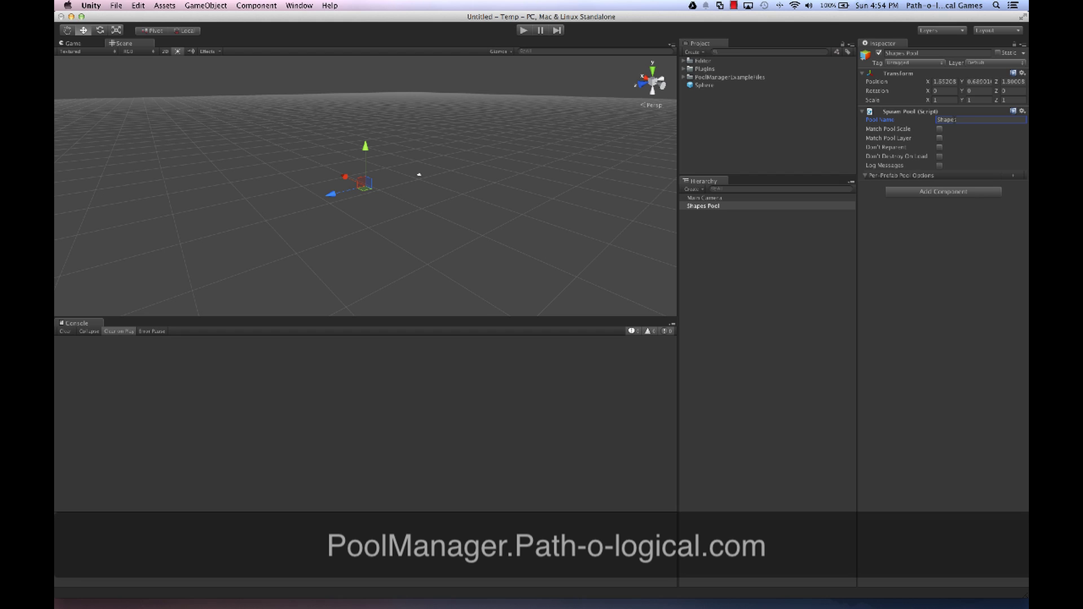
pyautogui.write('s')
# Add a per-prefab entry with the Sphere prefab, preload amount 10, and run in play mode.
pyautogui.click(1016, 178)
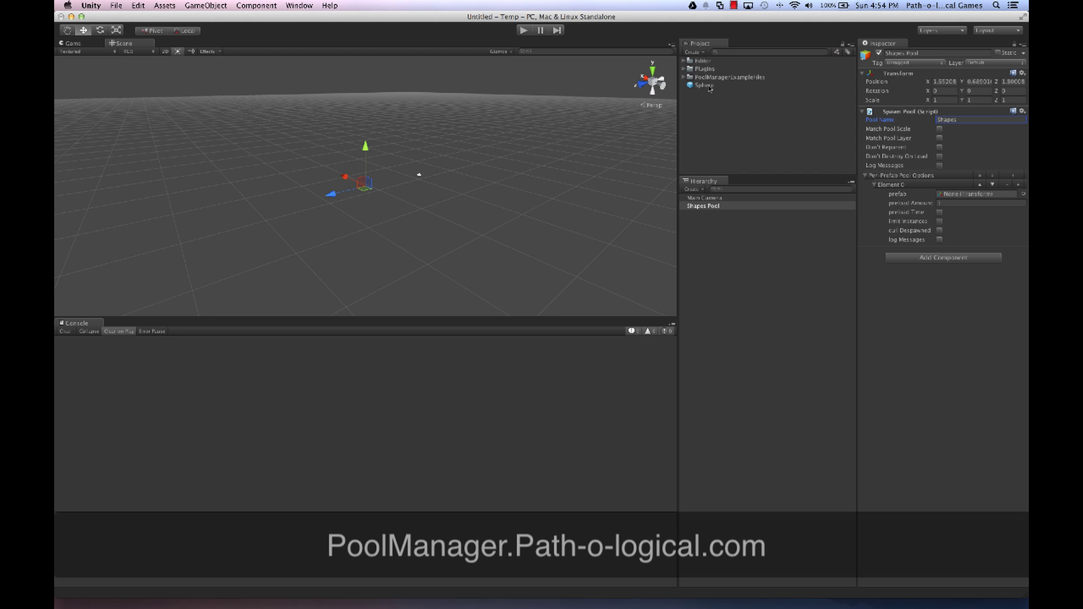
pyautogui.moveTo(705, 85); pyautogui.dragTo(975, 197)
pyautogui.click(962, 203)
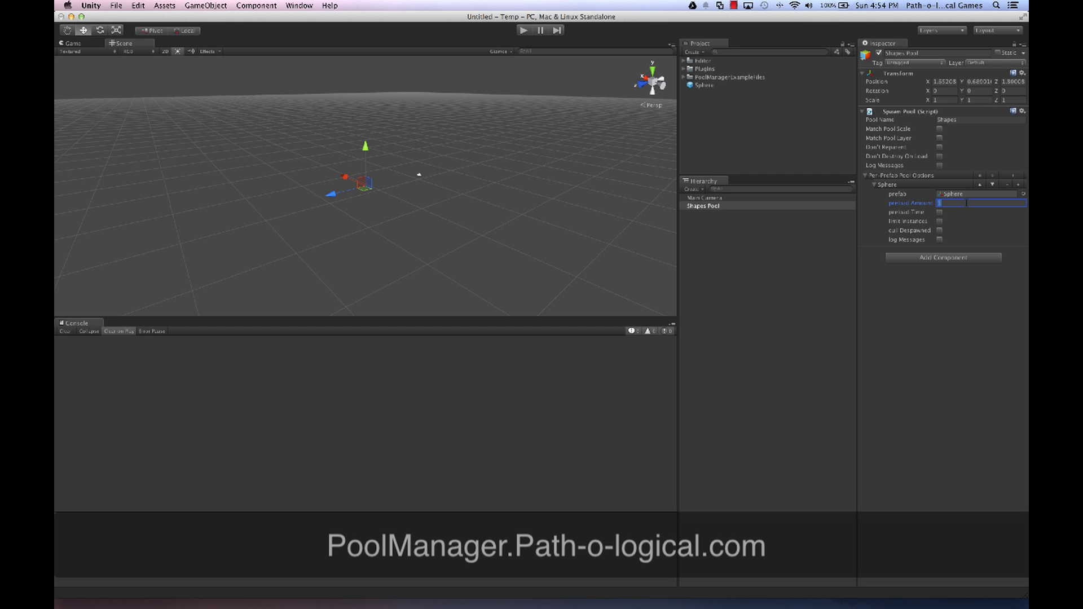
pyautogui.write('10')
pyautogui.click(523, 30)
pyautogui.click(683, 206)
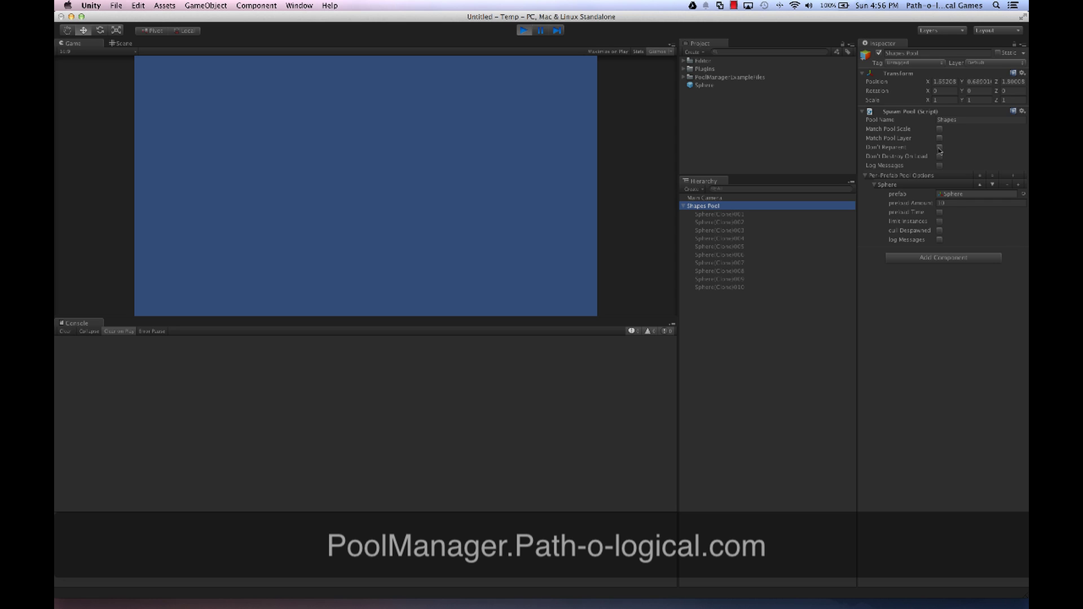
pyautogui.click(684, 206)
pyautogui.click(683, 207)
pyautogui.click(734, 216)
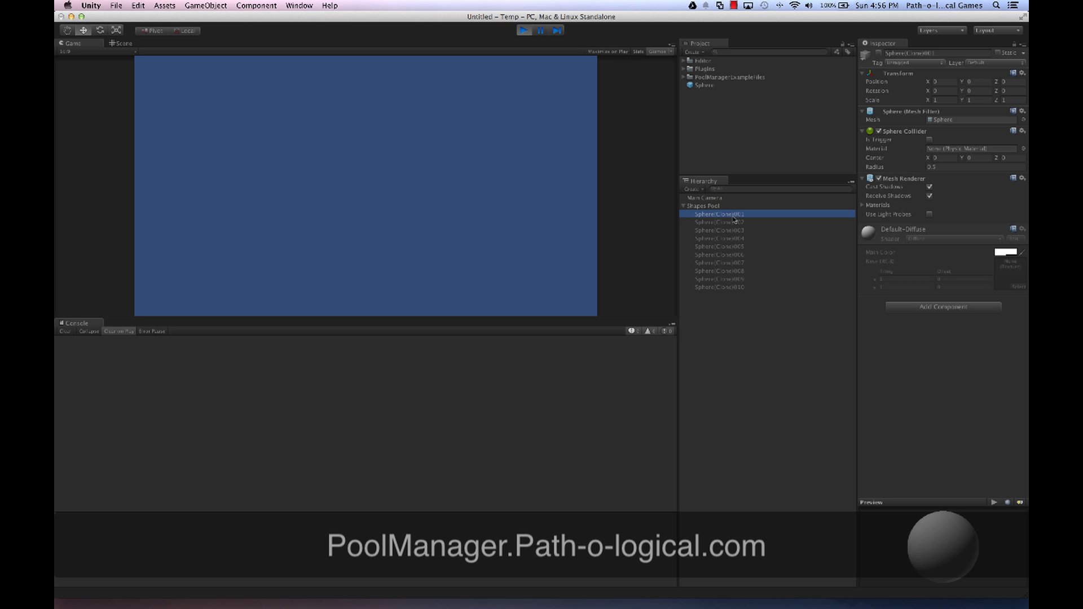
pyautogui.click(729, 247)
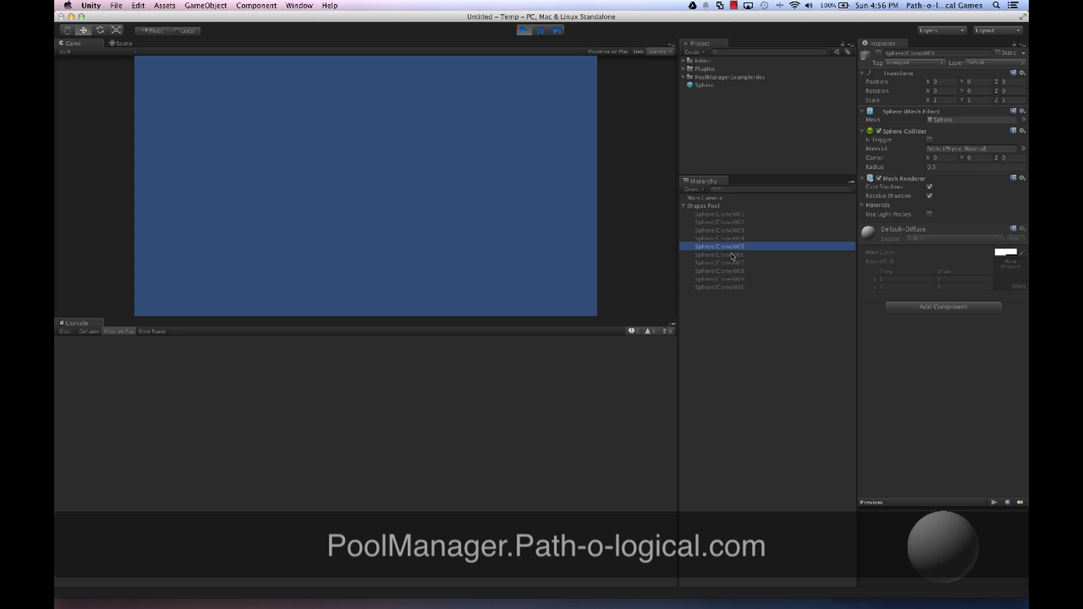
pyautogui.click(718, 208)
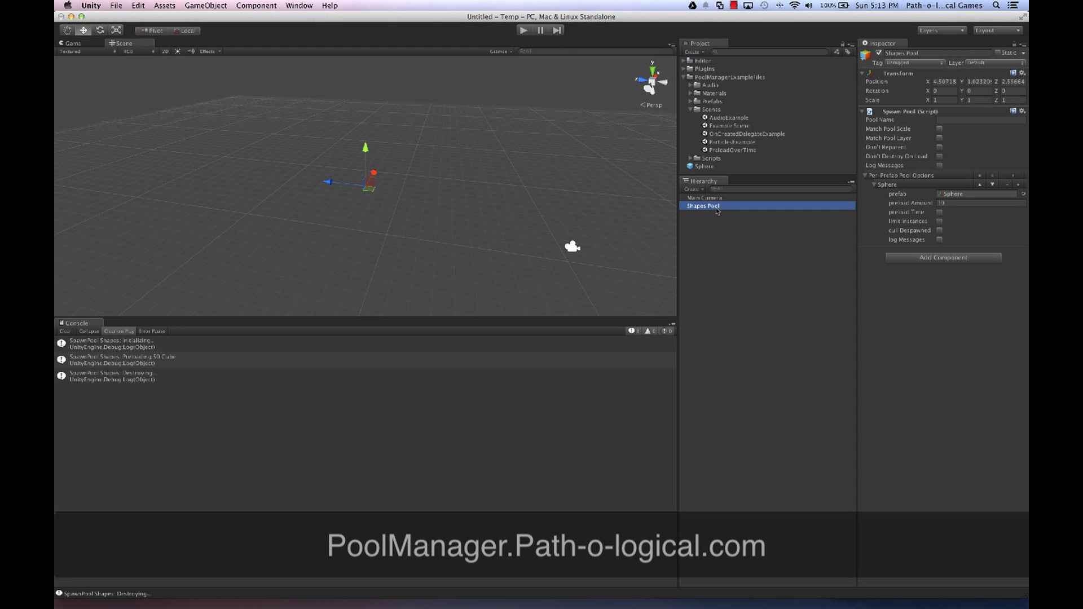
# Save Shapes Pool as a prefab asset and delete it from the scene.
pyautogui.moveTo(714, 207); pyautogui.dragTo(781, 169)
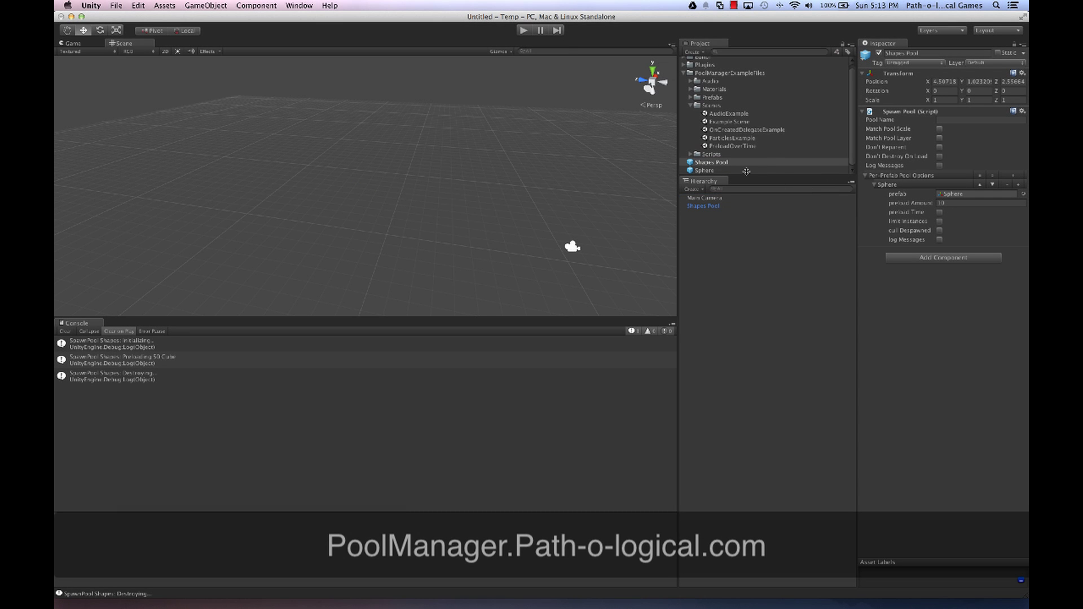
pyautogui.click(721, 207)
pyautogui.press('super+BackSpace')
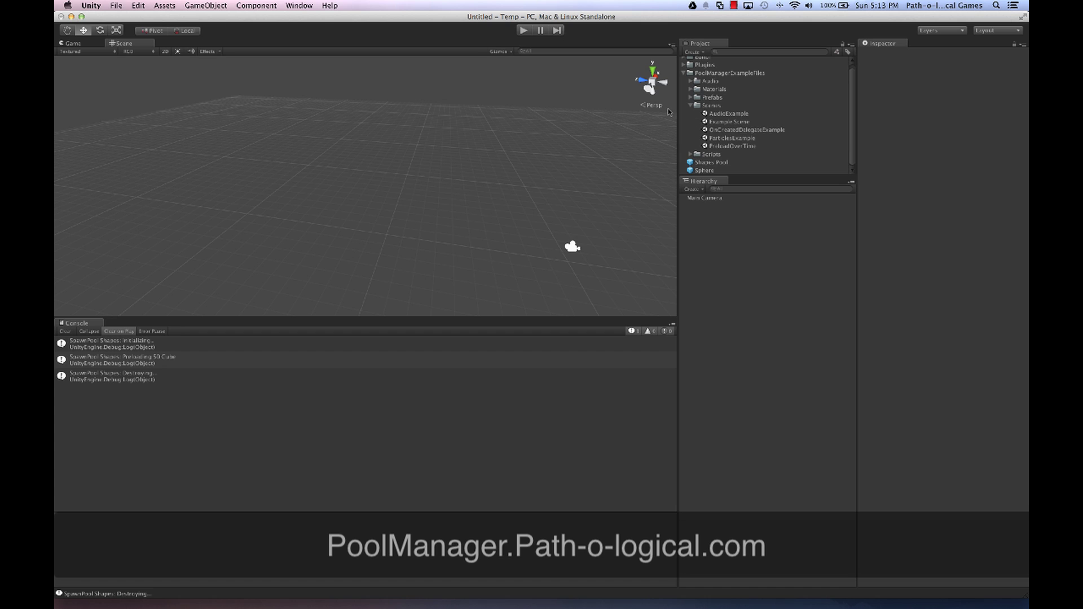
# In play mode, drop the Shapes Pool prefab into the Hierarchy and expand its Sphere clones.
pyautogui.click(523, 31)
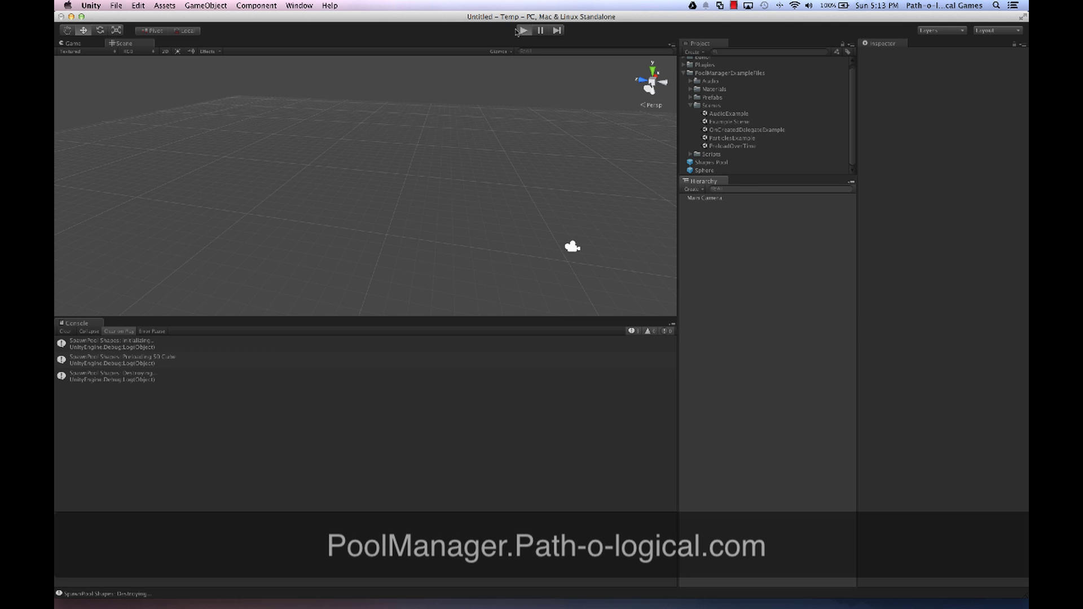
pyautogui.click(727, 163)
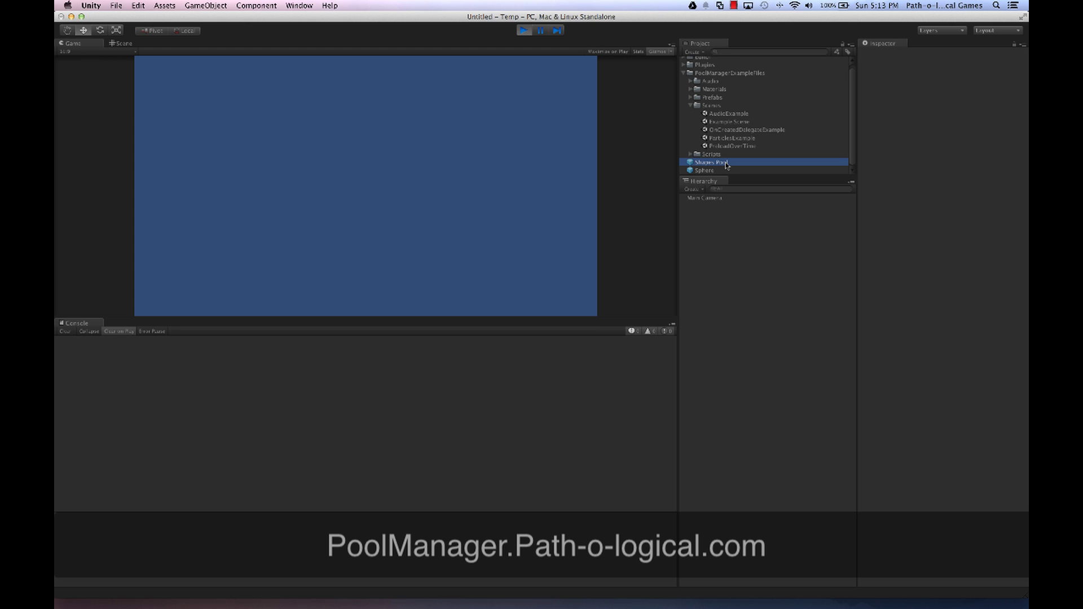
pyautogui.moveTo(727, 163); pyautogui.dragTo(710, 236)
pyautogui.click(684, 208)
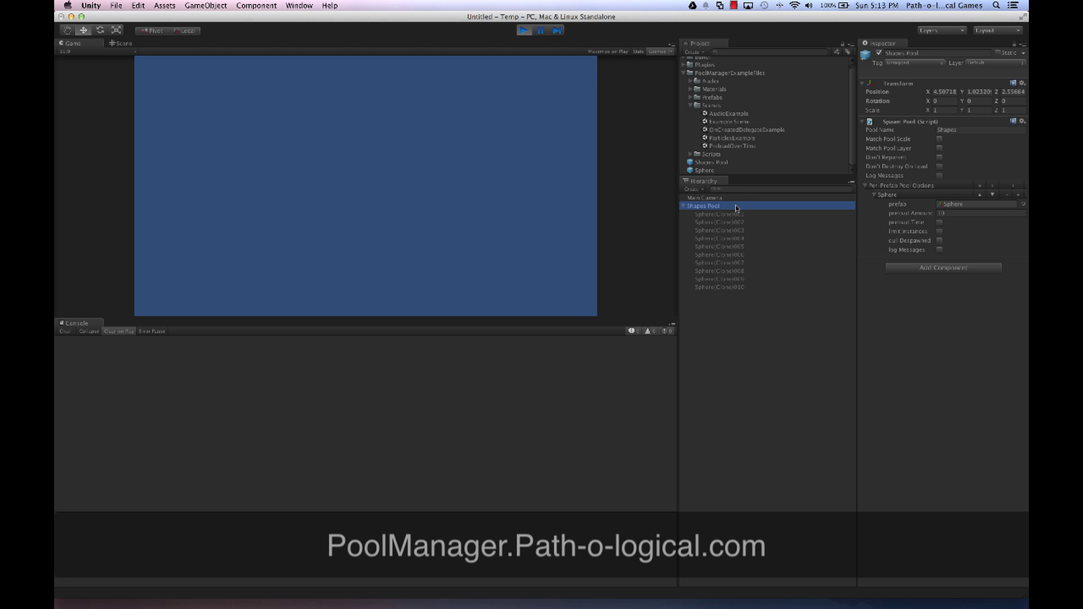
# Delete the Shapes Pool instance together with its Sphere clones.
pyautogui.press('super+BackSpace')
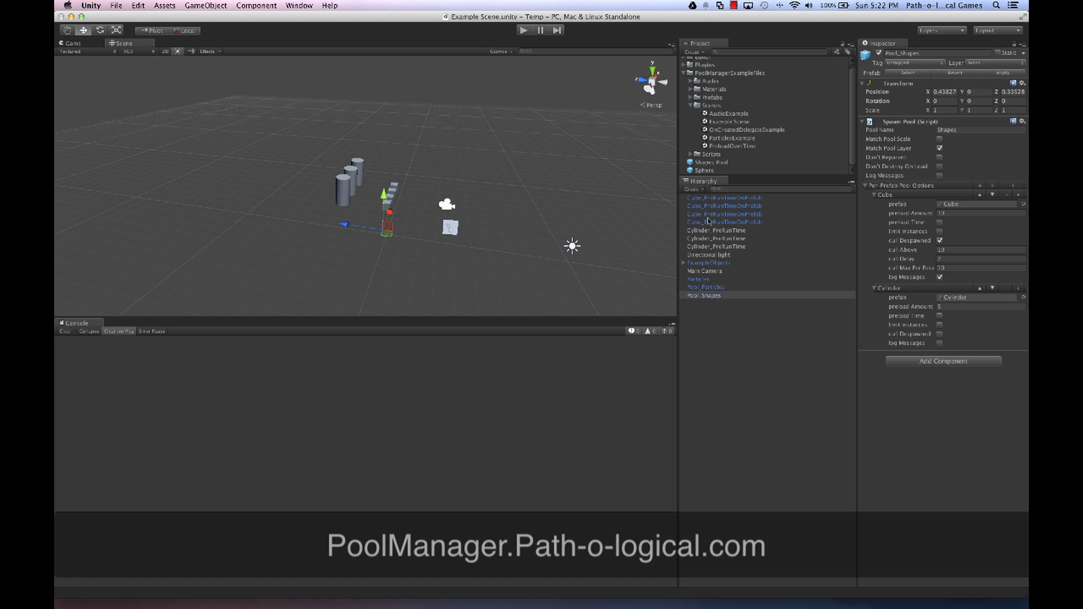
# Enable Log Messages on the Cube pool entry and run the Example Scene.
pyautogui.click(940, 277)
pyautogui.click(531, 31)
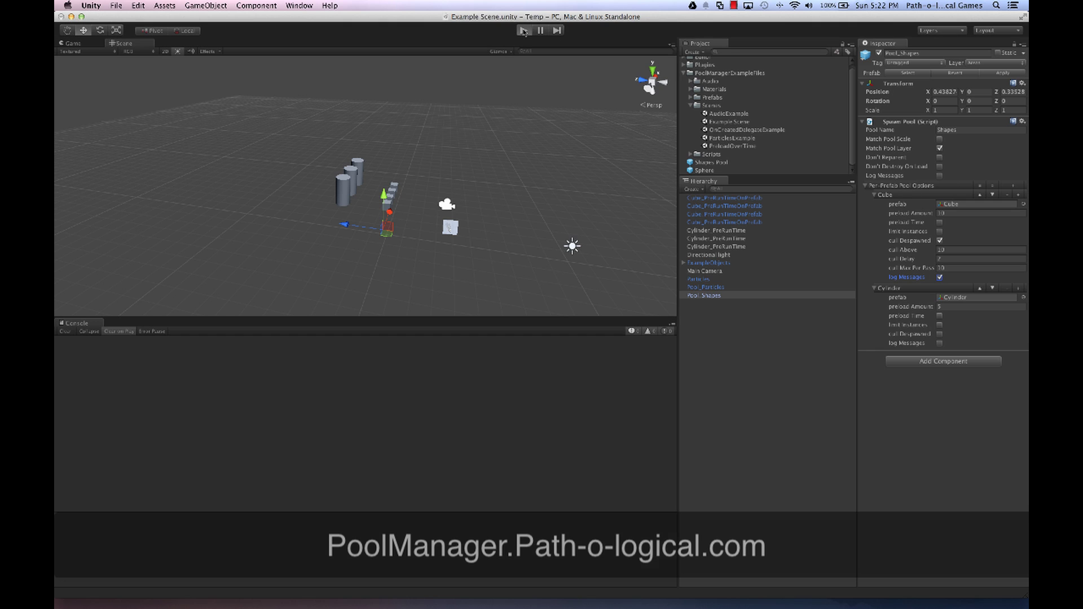